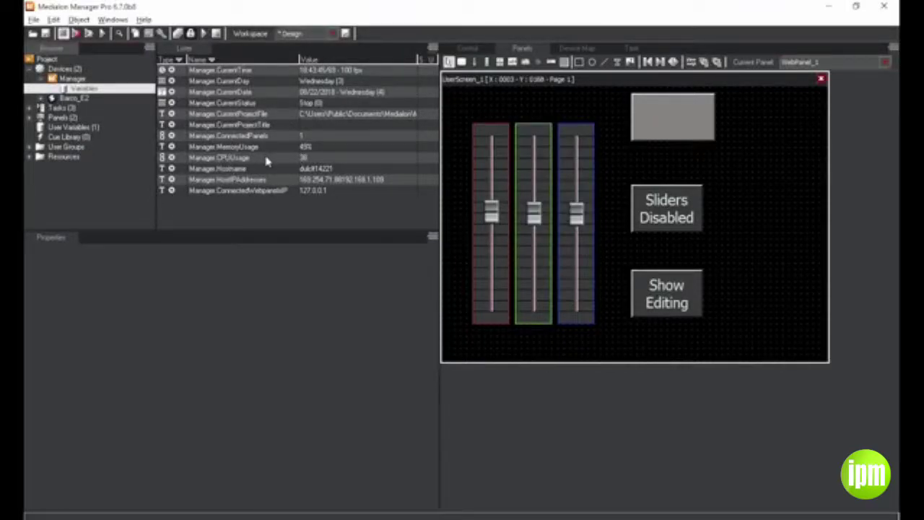
Look at the Manager's MemoryUsage, HostIPAddresses, Hostname and ConnectedWebpanelsIP variables
{"action": "left_click", "coordinate": [257, 149]}
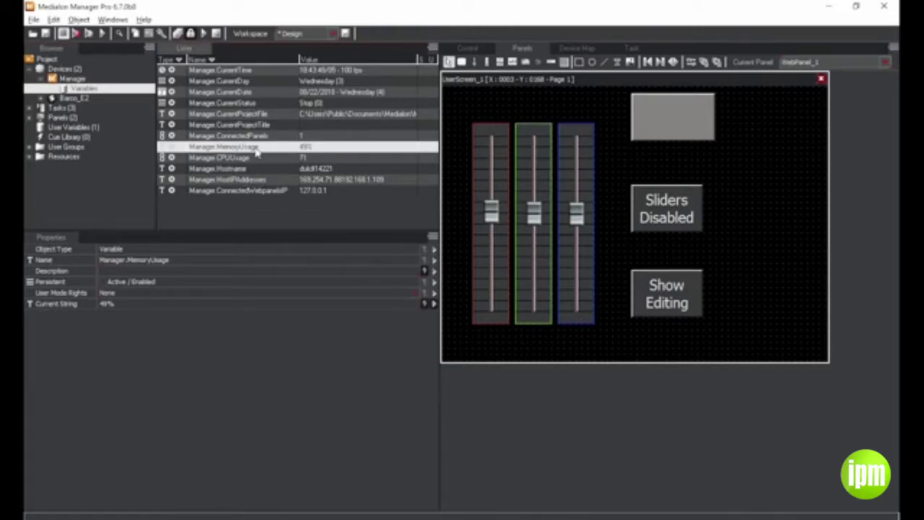
{"action": "left_click", "coordinate": [267, 179]}
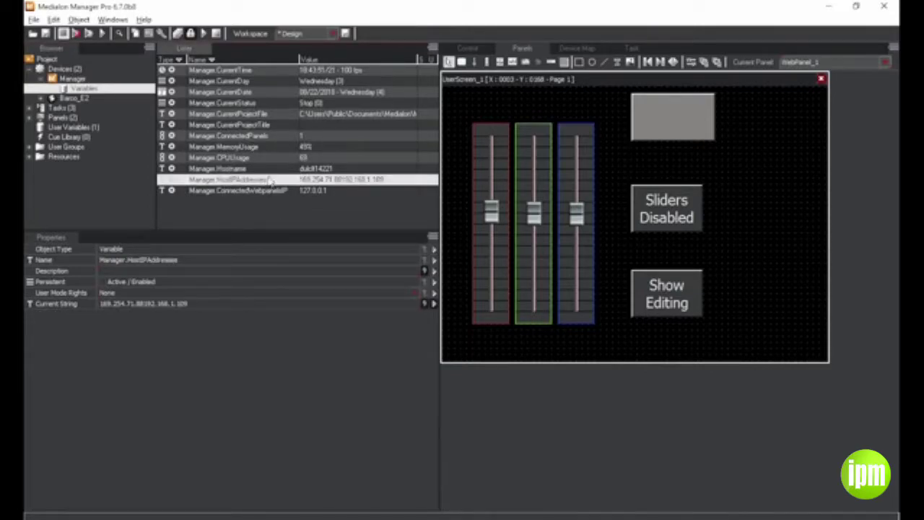
{"action": "left_click", "coordinate": [269, 170]}
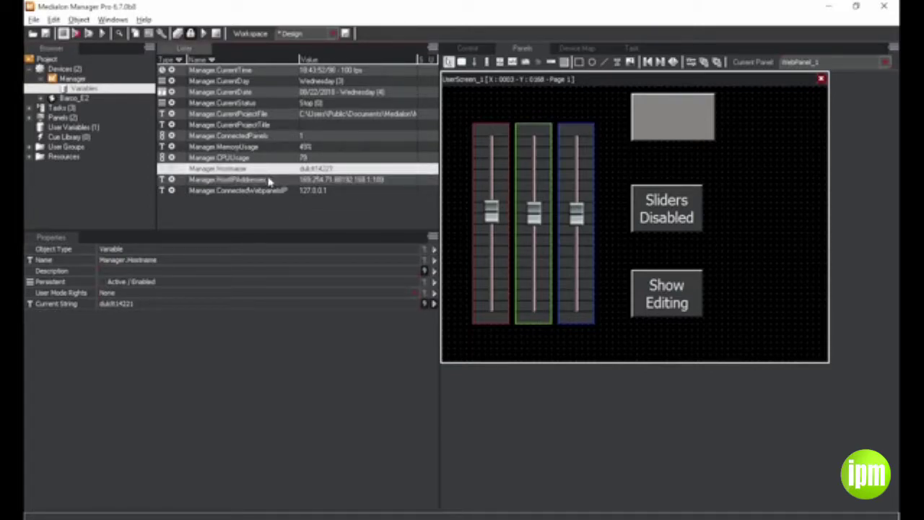
{"action": "left_click", "coordinate": [273, 192]}
{"action": "left_click", "coordinate": [260, 191]}
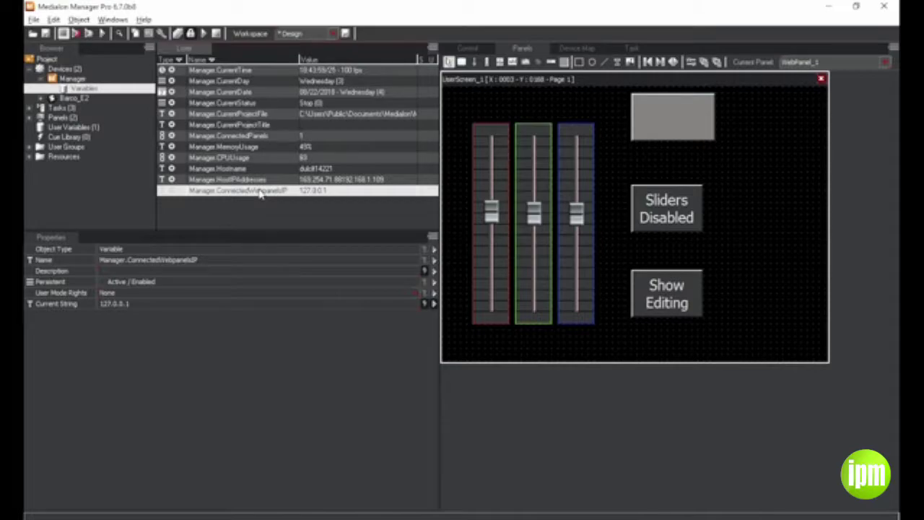
Examine the properties of the blue slider on UserScreen_1, down to Visible and Enable
{"action": "left_click", "coordinate": [650, 163]}
{"action": "left_click", "coordinate": [581, 156]}
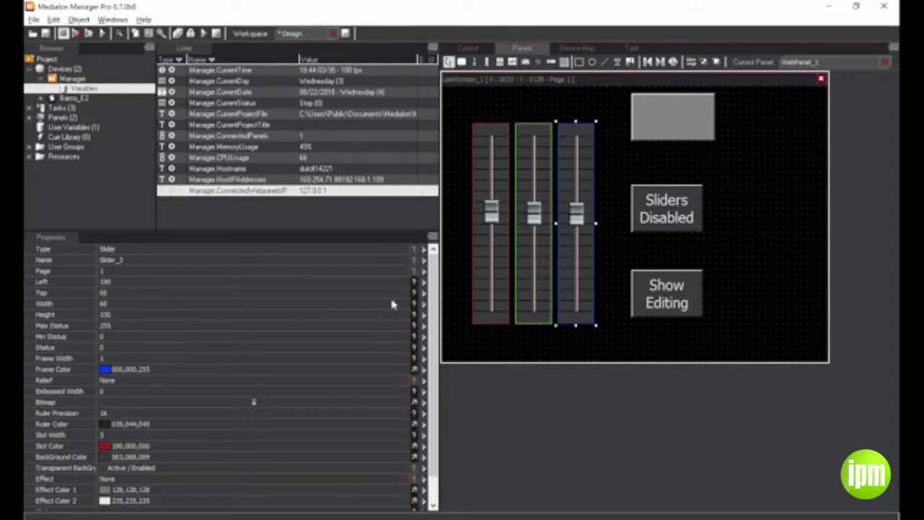
{"action": "left_click_drag", "start_coordinate": [433, 278], "coordinate": [434, 333]}
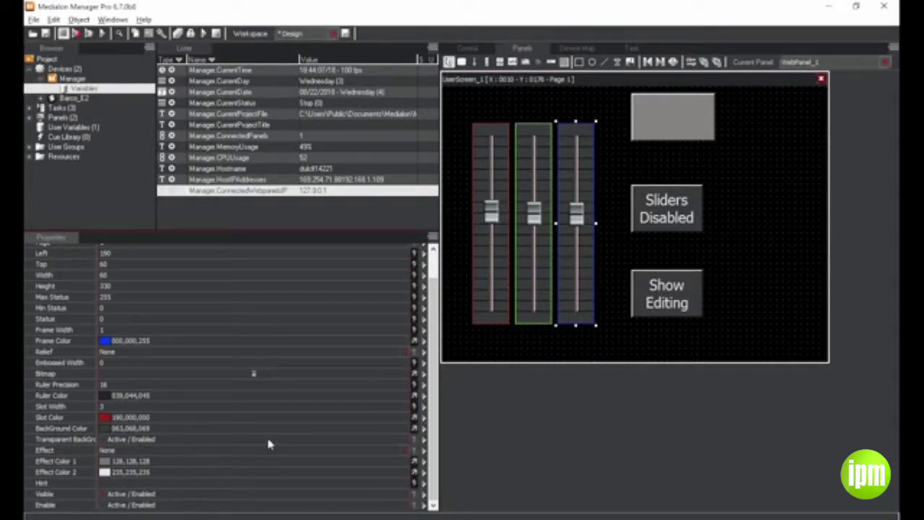
{"action": "left_click", "coordinate": [759, 226]}
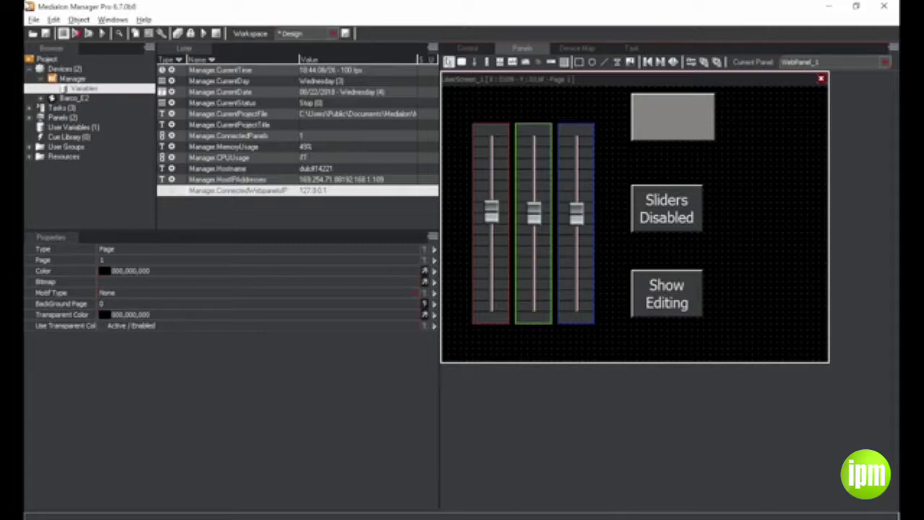
Inspect the Manager's Object Control command and the options available for its Property parameter
{"action": "left_click", "coordinate": [134, 79]}
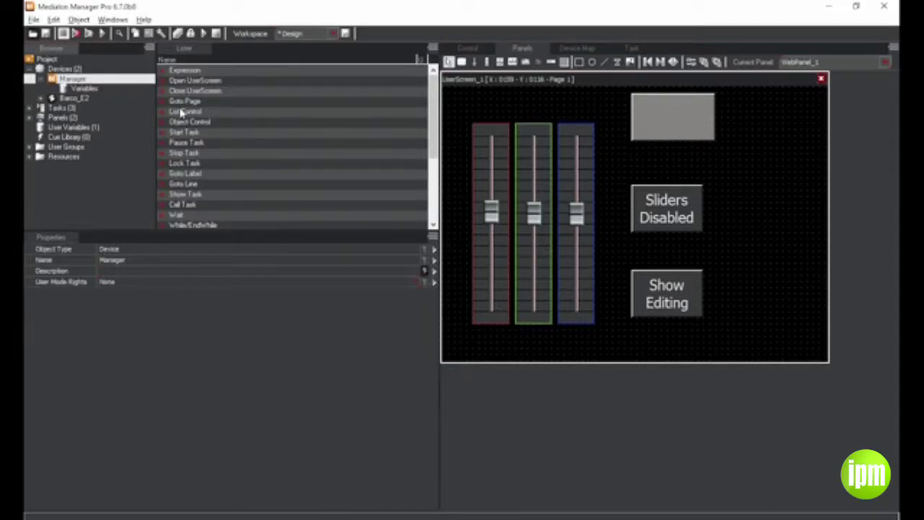
{"action": "left_click", "coordinate": [191, 122]}
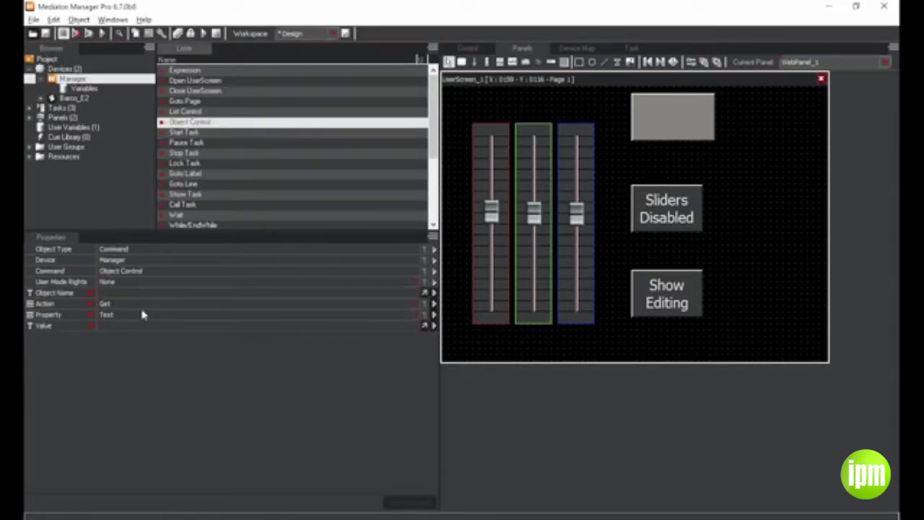
{"action": "left_click", "coordinate": [147, 316]}
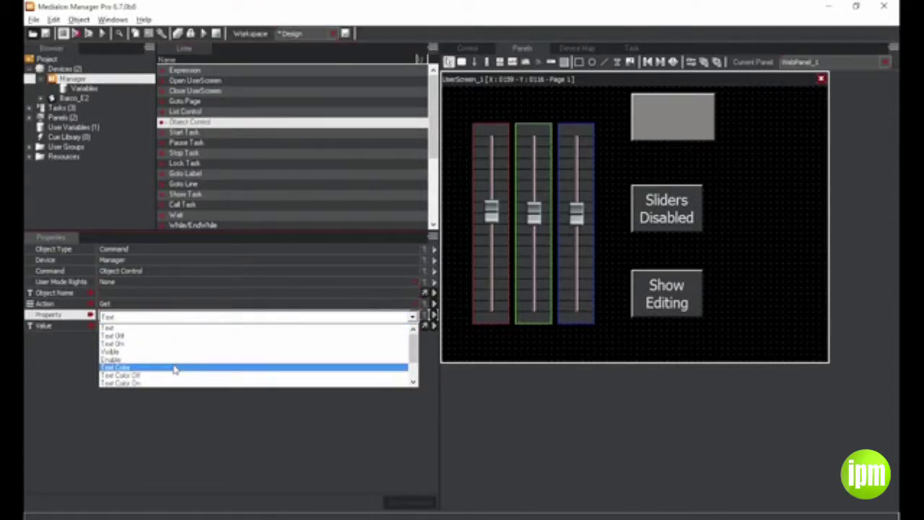
{"action": "left_click_drag", "start_coordinate": [413, 354], "coordinate": [417, 379]}
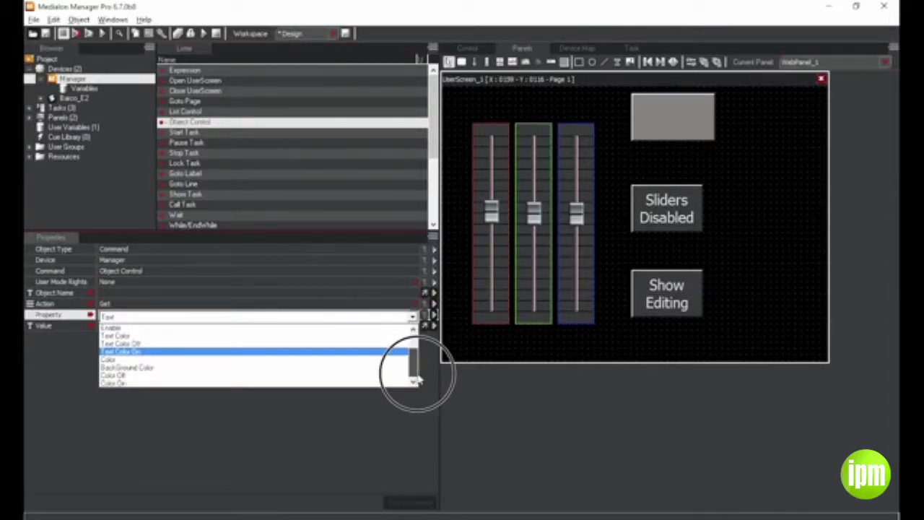
{"action": "left_click", "coordinate": [489, 325]}
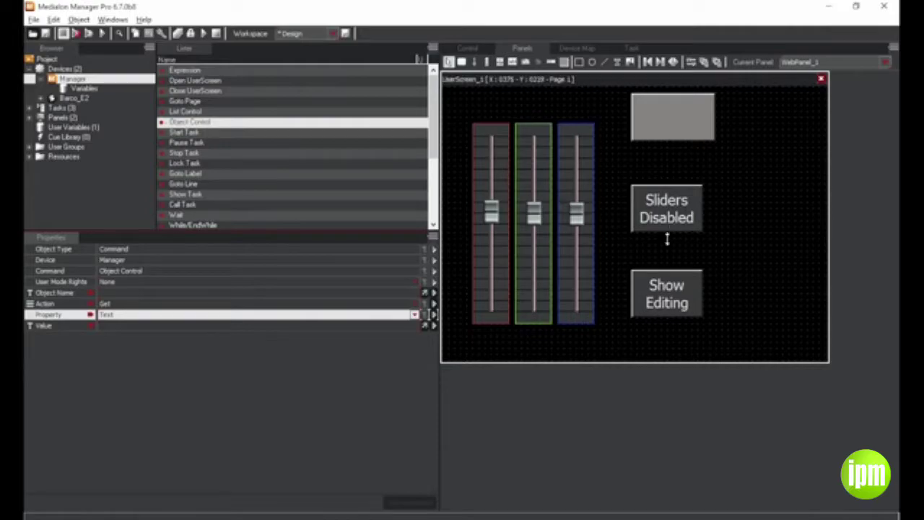
Run the project, then show the editing controls and enable the sliders on the user screen
{"action": "left_click", "coordinate": [667, 300]}
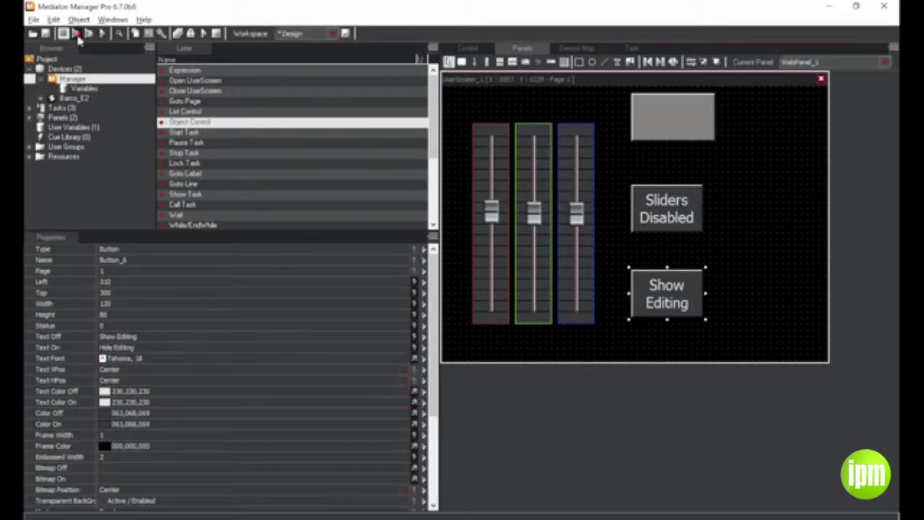
{"action": "left_click", "coordinate": [77, 35]}
{"action": "left_click", "coordinate": [692, 304]}
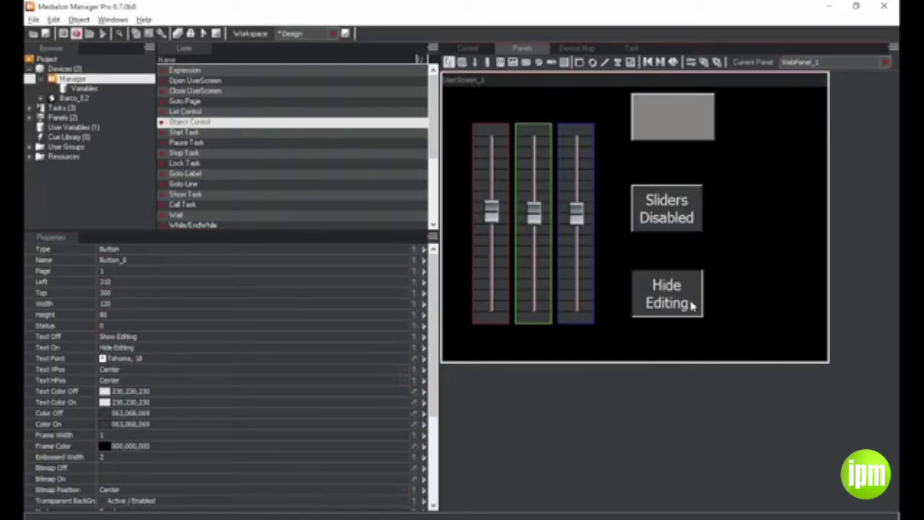
{"action": "left_click", "coordinate": [663, 221]}
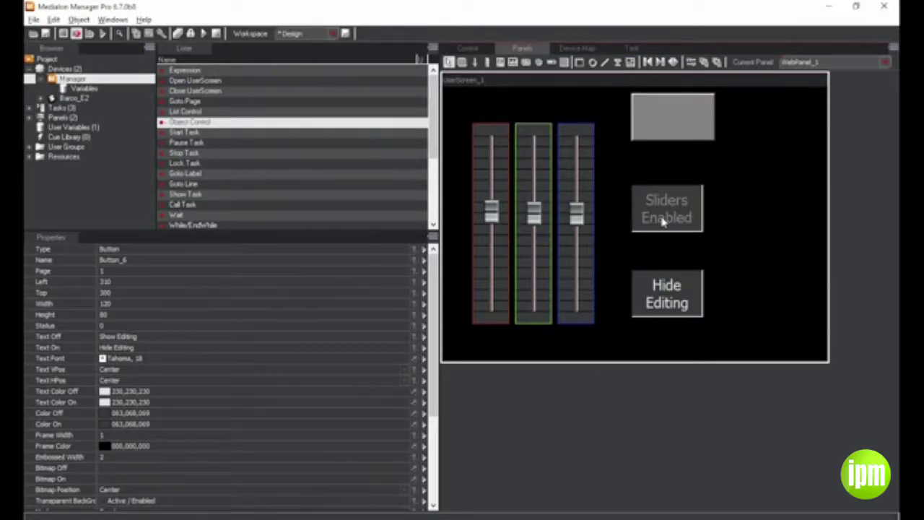
{"action": "left_click", "coordinate": [663, 222]}
{"action": "left_click", "coordinate": [698, 202]}
Move the blue slider to its maximum, lower the green slider and raise the red slider to test the colour mix
{"action": "left_click_drag", "start_coordinate": [577, 211], "coordinate": [578, 134]}
{"action": "left_click", "coordinate": [540, 205]}
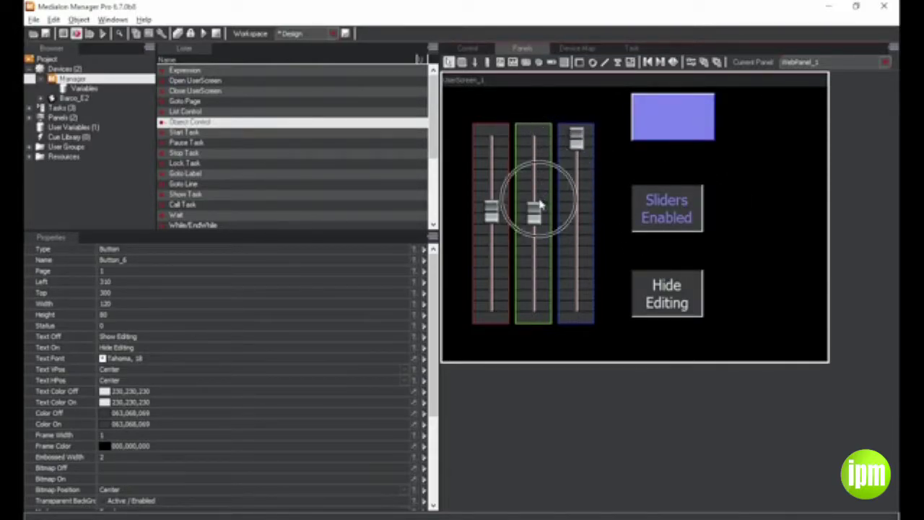
{"action": "left_click_drag", "start_coordinate": [540, 205], "coordinate": [538, 272]}
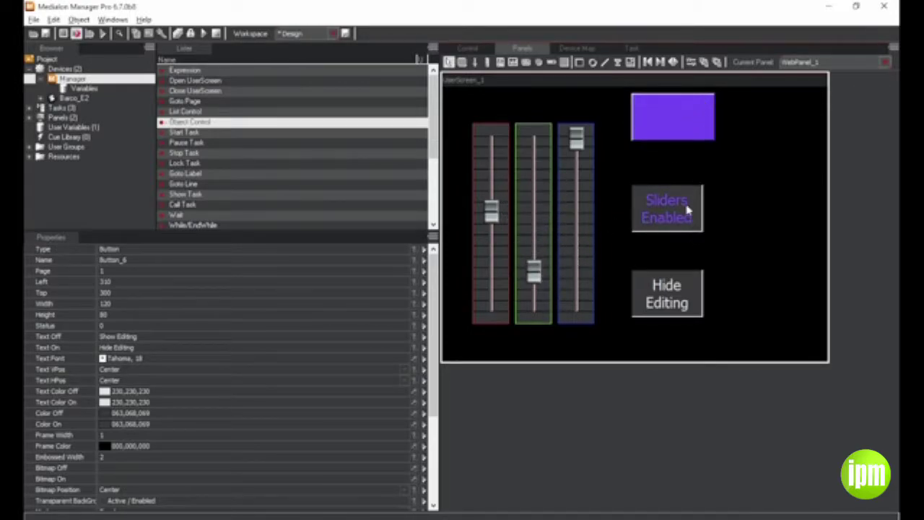
{"action": "left_click_drag", "start_coordinate": [494, 211], "coordinate": [491, 169]}
Disable the sliders, try to move the blue slider while it is locked, and enable them again
{"action": "left_click", "coordinate": [690, 228]}
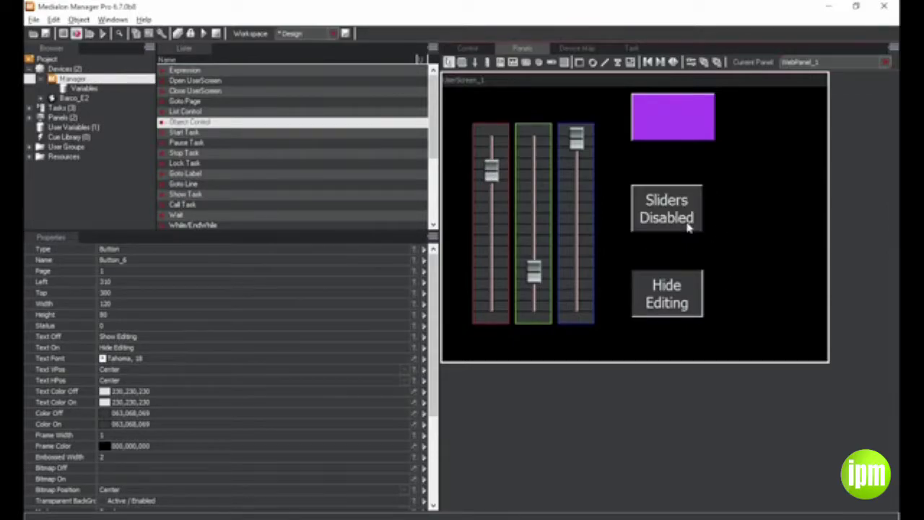
{"action": "left_click", "coordinate": [582, 249]}
{"action": "left_click", "coordinate": [571, 221]}
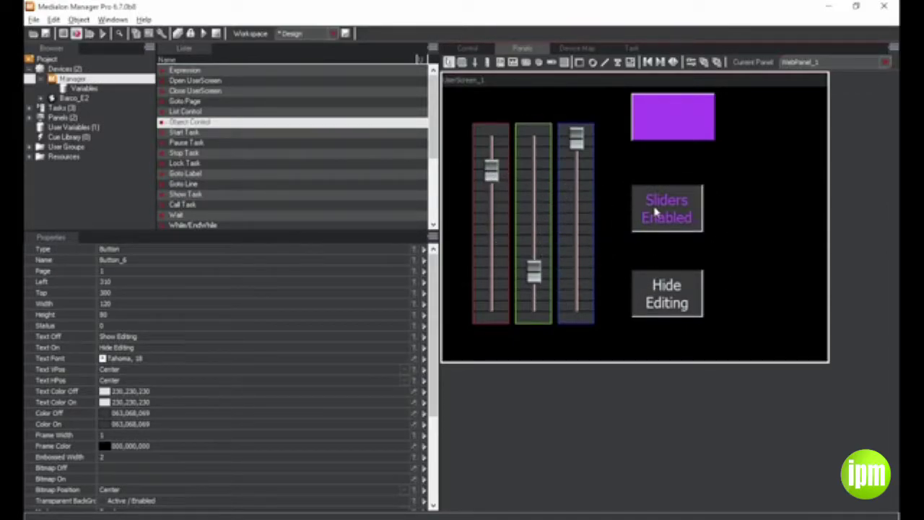
Lower the blue slider to just below its midpoint, then disable the sliders and hide the editing controls
{"action": "left_click", "coordinate": [583, 247]}
{"action": "left_click", "coordinate": [674, 216]}
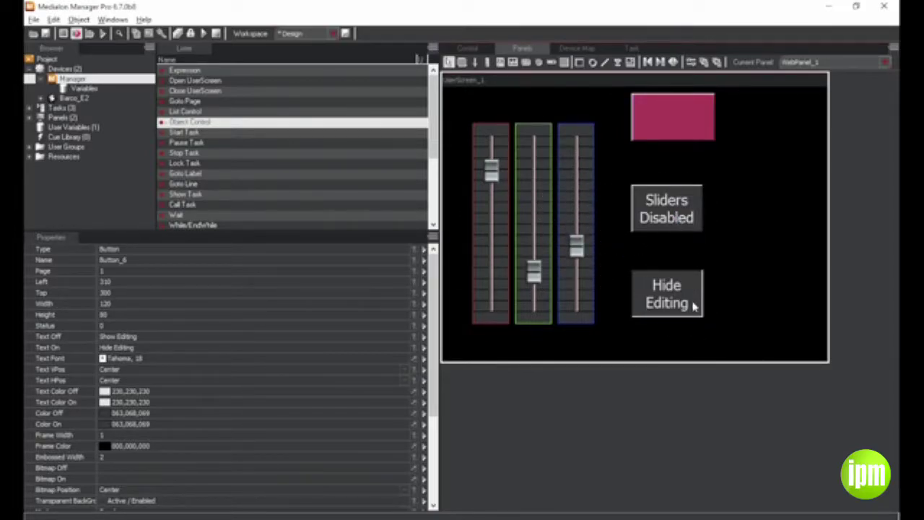
{"action": "left_click", "coordinate": [694, 305]}
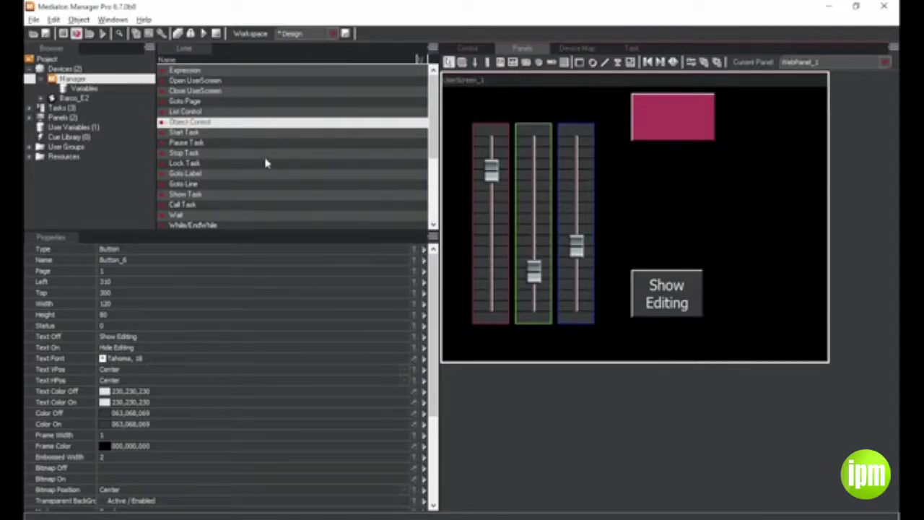
Open a File Explorer window and go to the %programdata% folder
{"action": "key", "text": "super+e"}
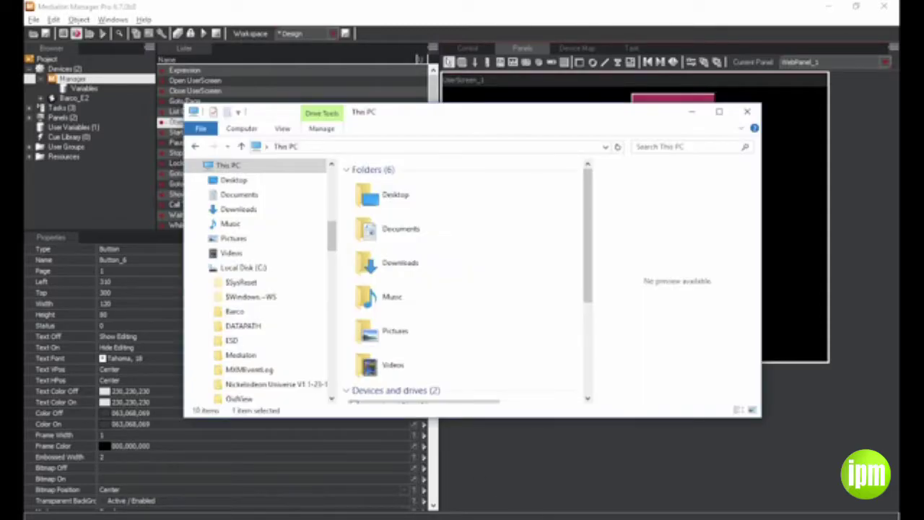
{"action": "left_click", "coordinate": [321, 149]}
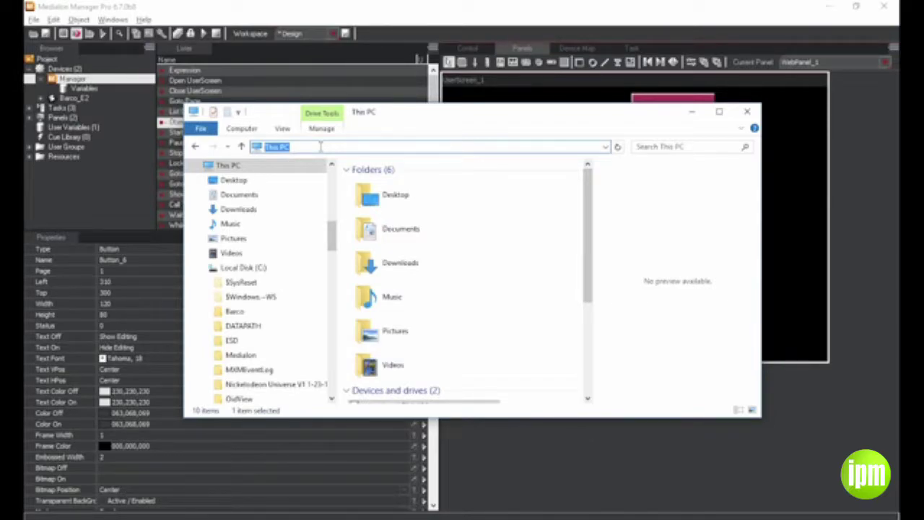
{"action": "type", "text": "%programdata%"}
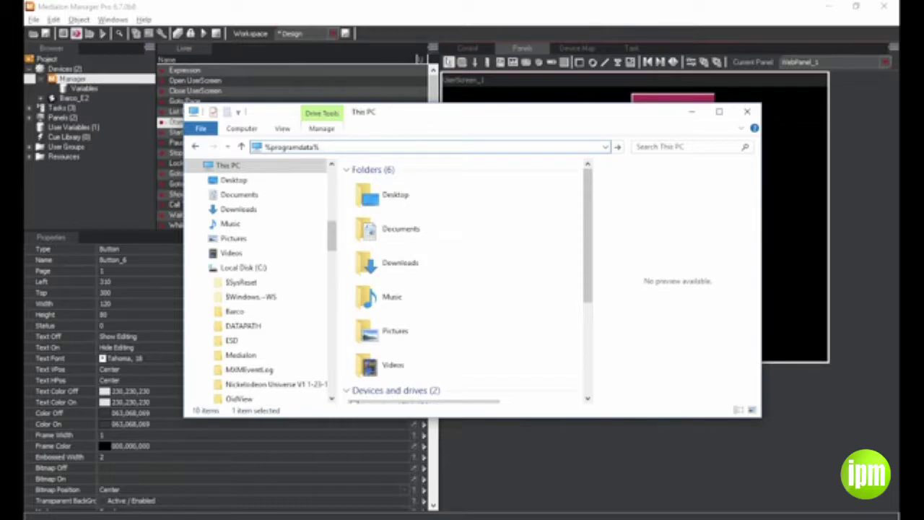
{"action": "key", "text": "Return"}
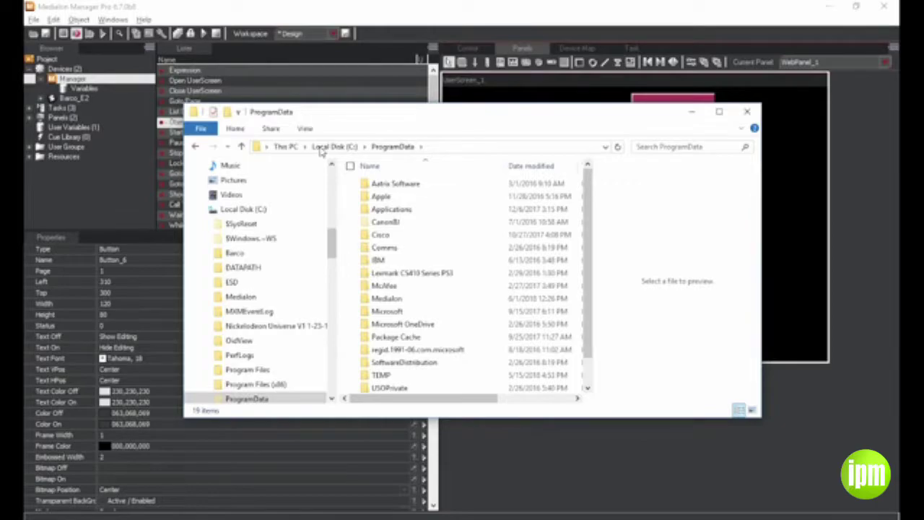
Open the Medialon folder, view its CommonFiles subfolder with the driver folders, and return to the Medialon folder
{"action": "type", "text": "me"}
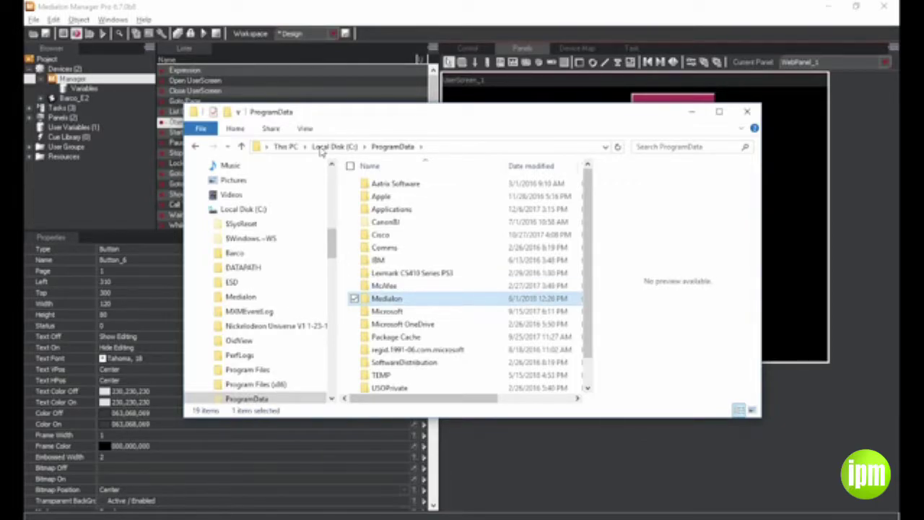
{"action": "key", "text": "Return"}
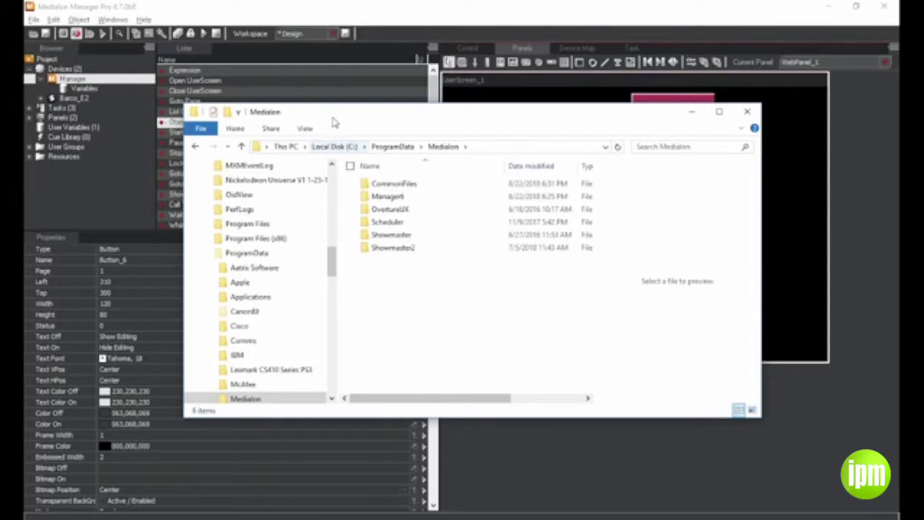
{"action": "double_click", "coordinate": [370, 185]}
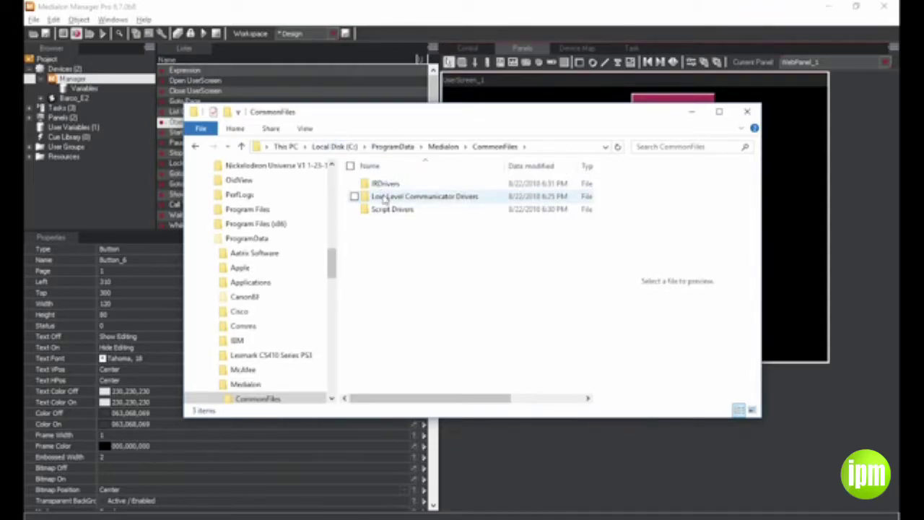
{"action": "left_click", "coordinate": [439, 147]}
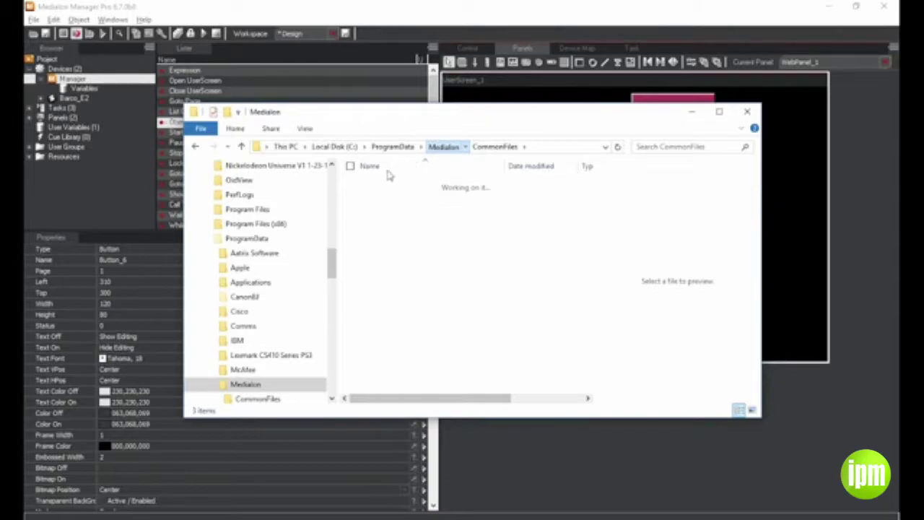
Switch back to Medialon Manager and stop the running project
{"action": "left_click", "coordinate": [163, 20]}
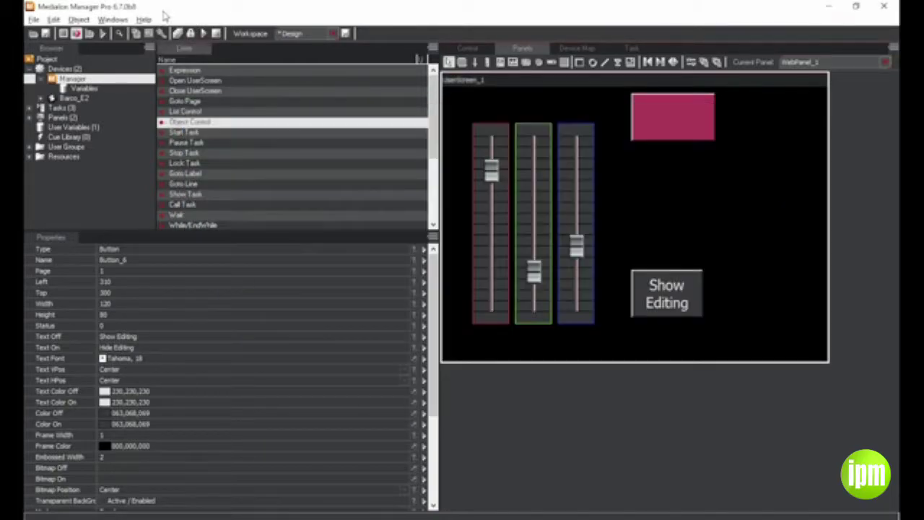
{"action": "right_click", "coordinate": [75, 78]}
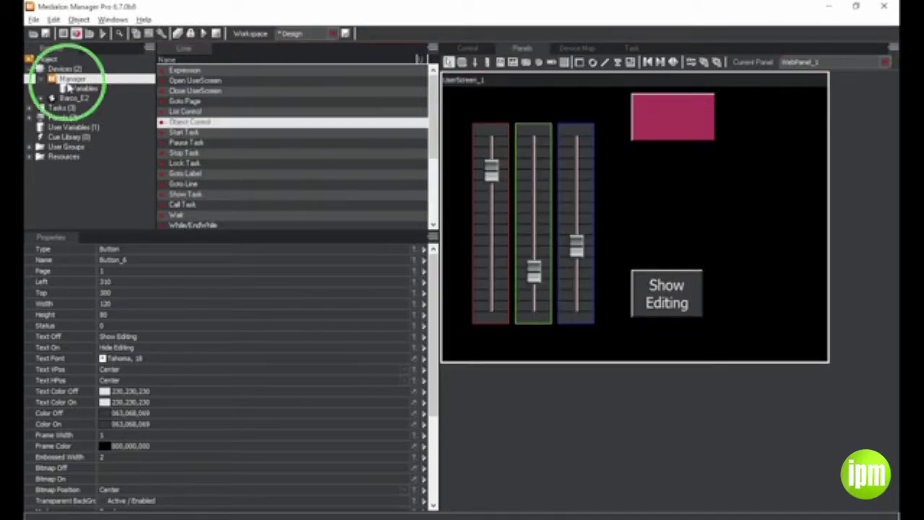
{"action": "left_click", "coordinate": [63, 34]}
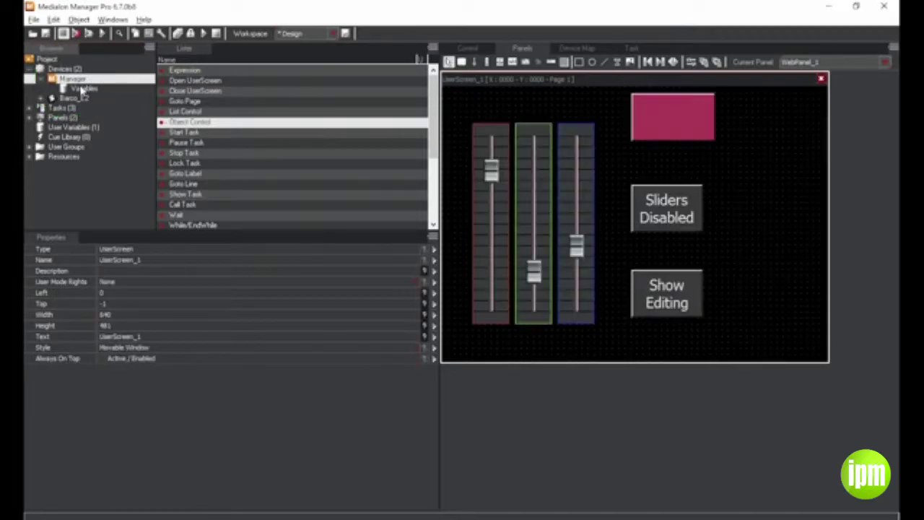
Add a new device of type Barco_ImagePro.mlc, found by searching the device types for "barco", with its default communication setup
{"action": "right_click", "coordinate": [83, 68]}
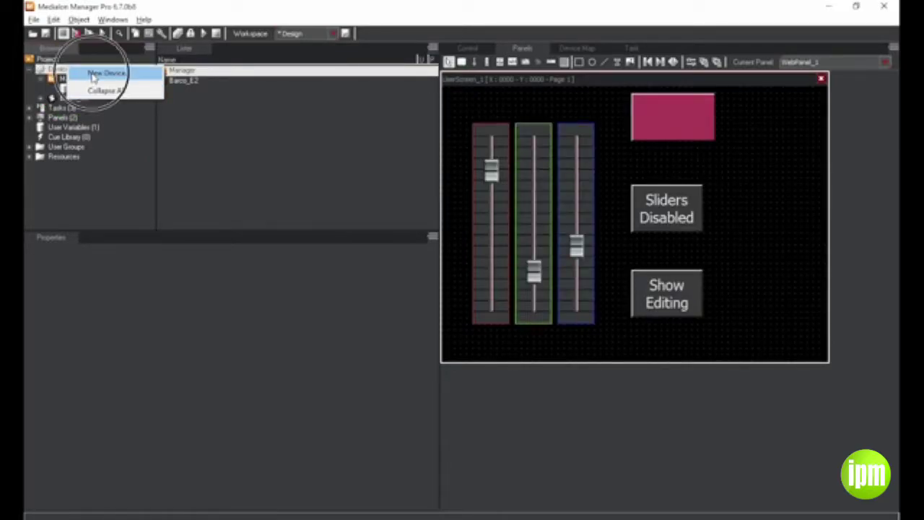
{"action": "left_click", "coordinate": [95, 73]}
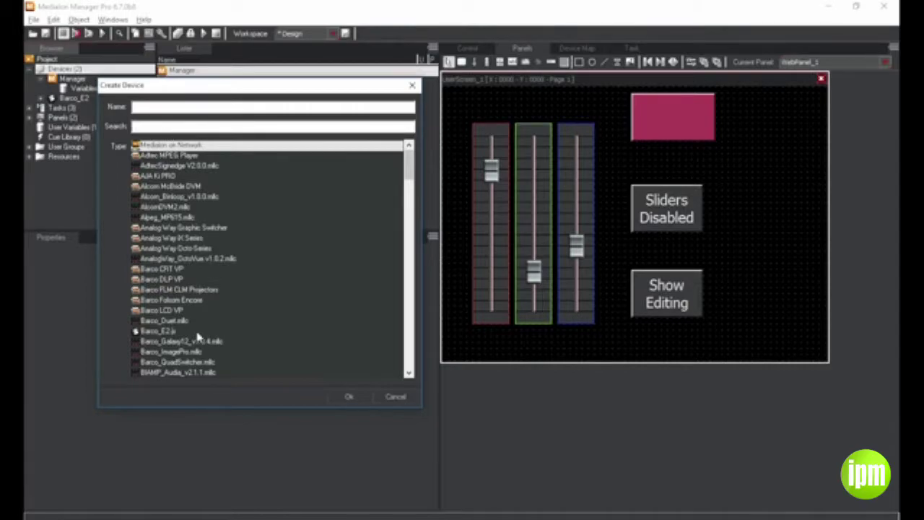
{"action": "left_click", "coordinate": [181, 127]}
{"action": "type", "text": "barco"}
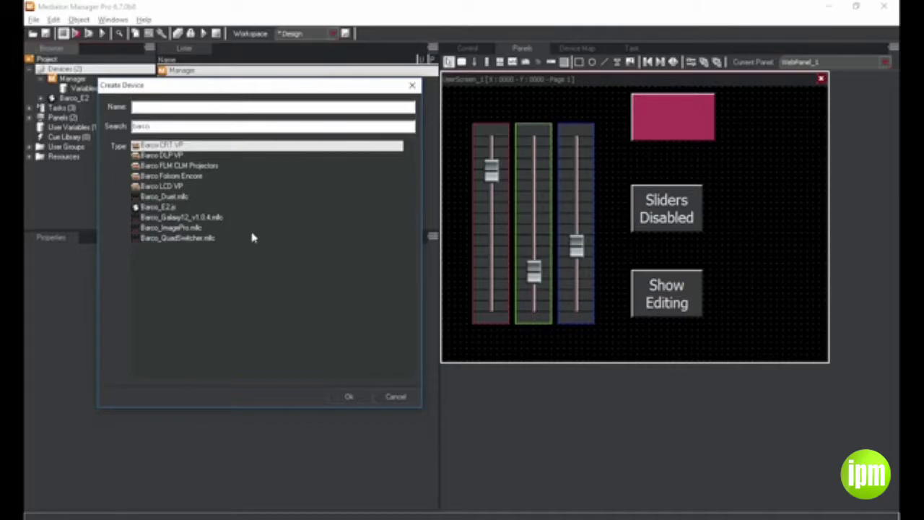
{"action": "left_click", "coordinate": [200, 228]}
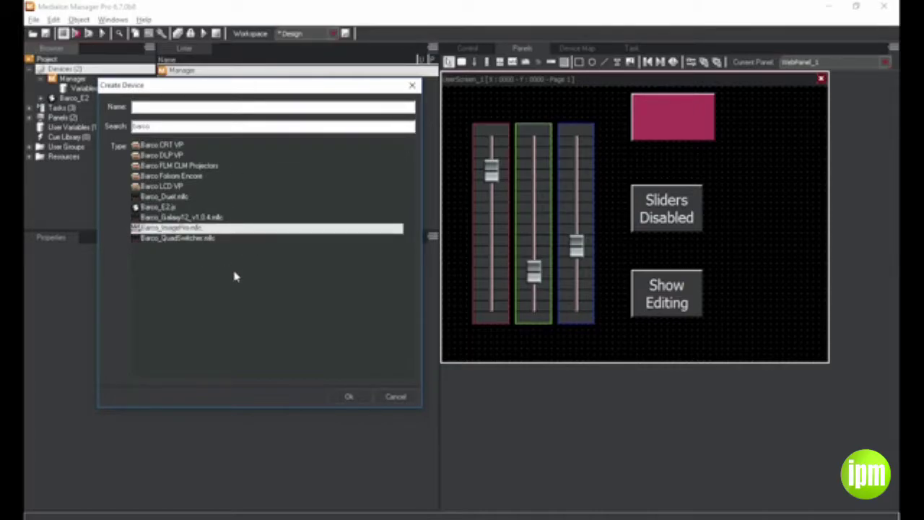
{"action": "left_click", "coordinate": [350, 397]}
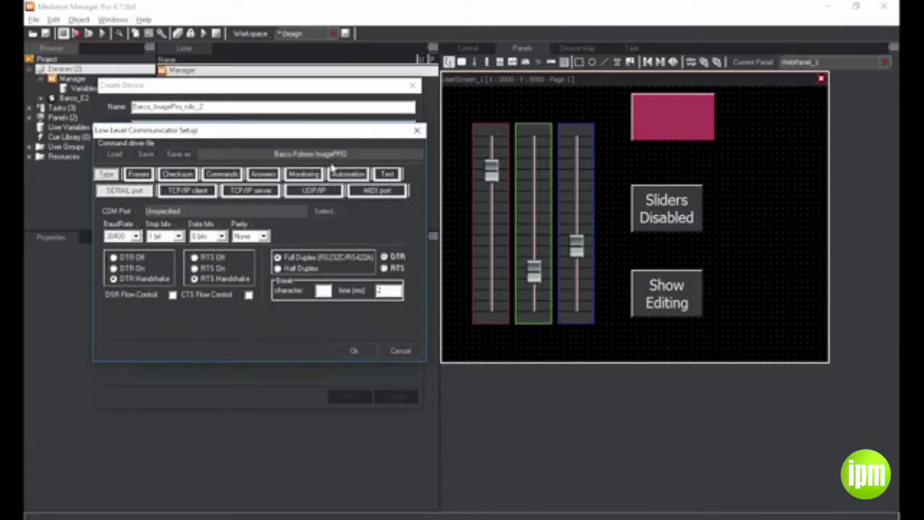
{"action": "left_click", "coordinate": [349, 351]}
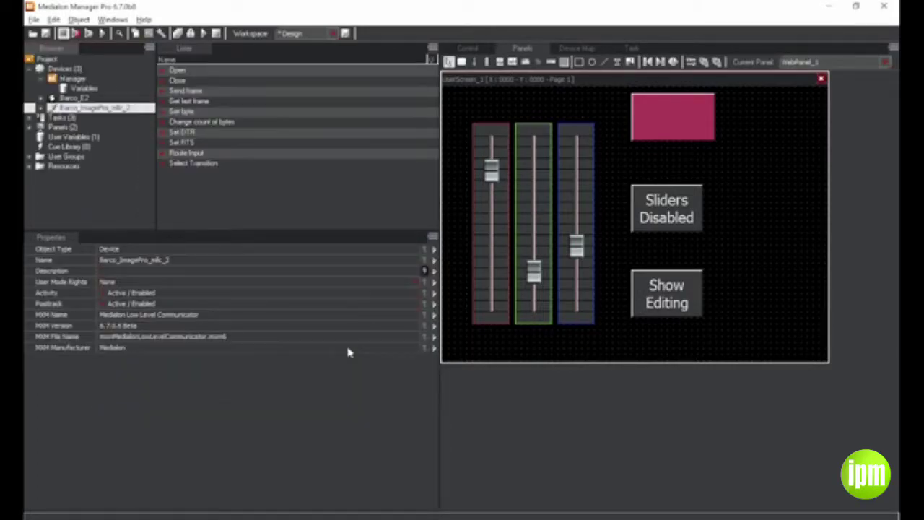
Start another new device of type Barco_E2.js and set its IP address to 192.168.1.36
{"action": "right_click", "coordinate": [64, 69]}
{"action": "left_click", "coordinate": [92, 78]}
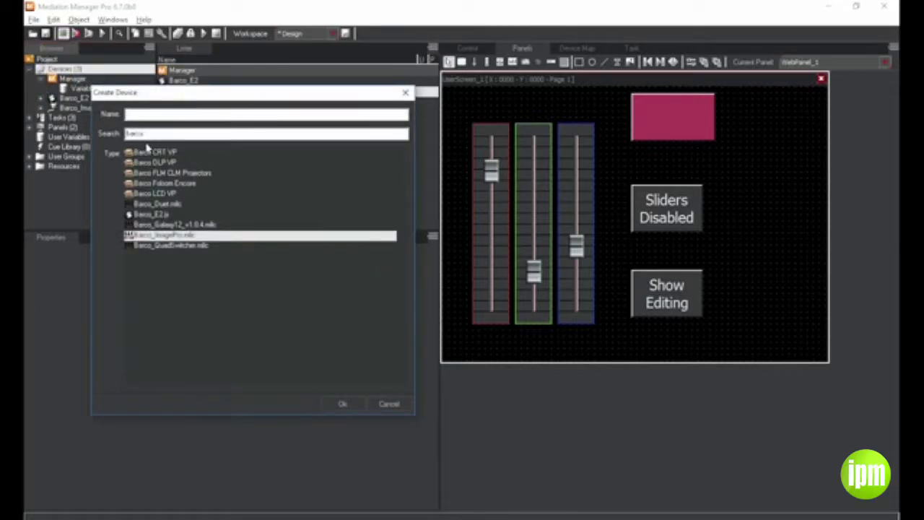
{"action": "left_click", "coordinate": [166, 215]}
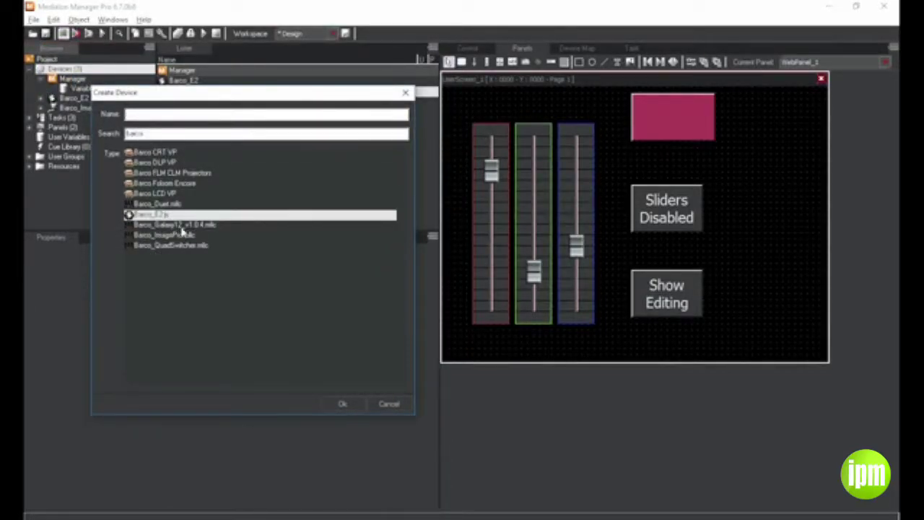
{"action": "double_click", "coordinate": [143, 217]}
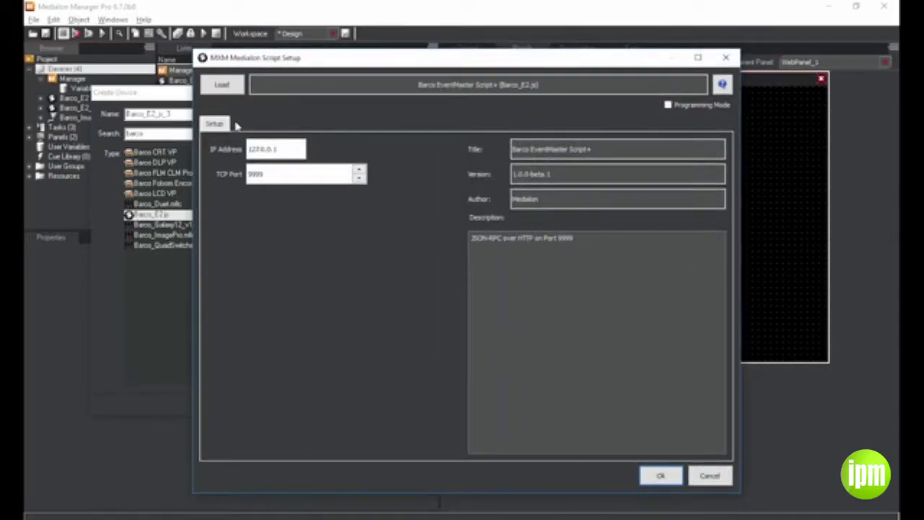
{"action": "type", "text": "192.168.1.3"}
Review the script, variables and options in Programming Mode, turn that mode off again and finish creating the Barco_E2.js device
{"action": "left_click", "coordinate": [668, 104]}
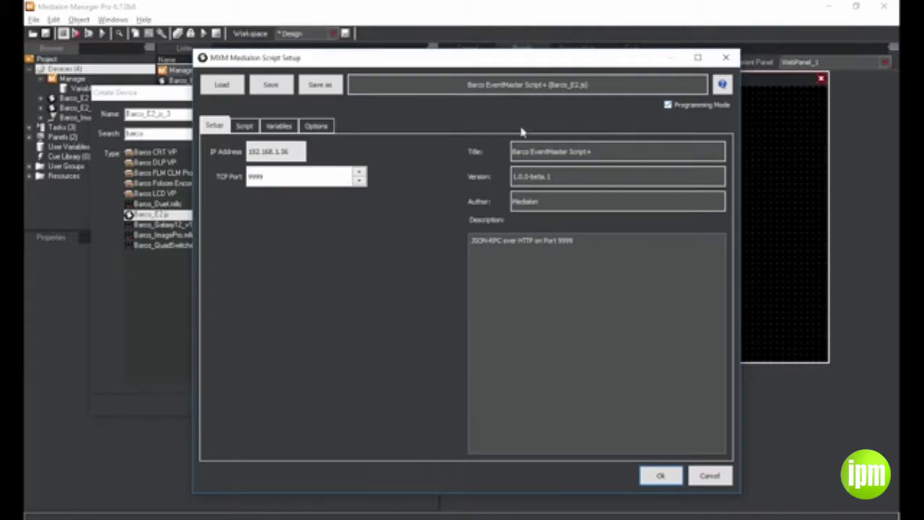
{"action": "left_click", "coordinate": [240, 127]}
{"action": "left_click", "coordinate": [287, 128]}
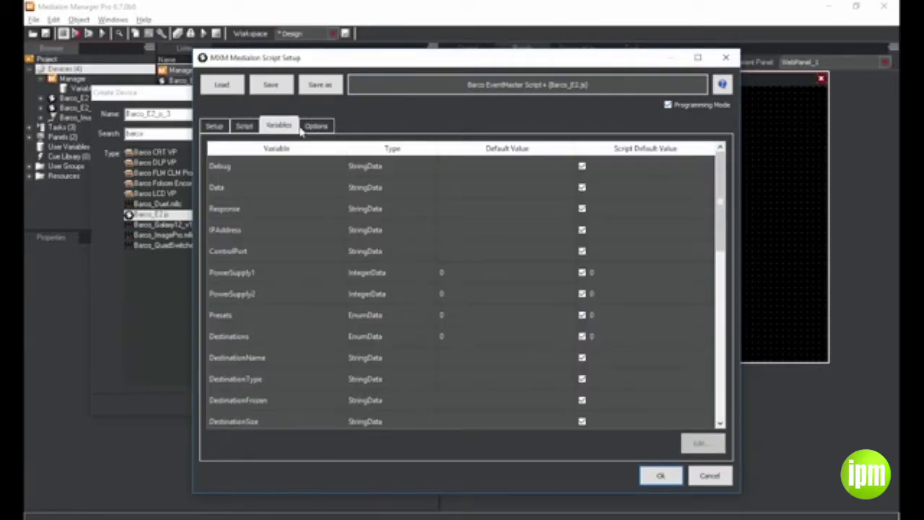
{"action": "left_click", "coordinate": [310, 126]}
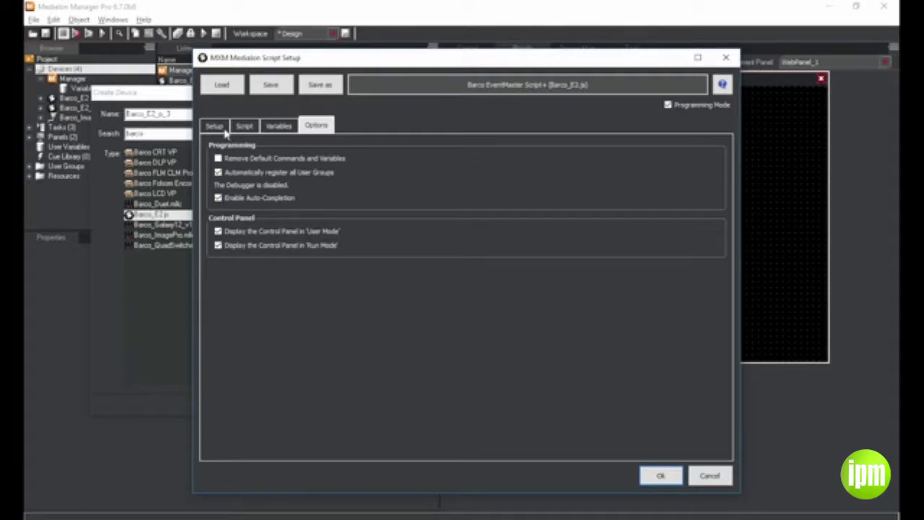
{"action": "left_click", "coordinate": [219, 126]}
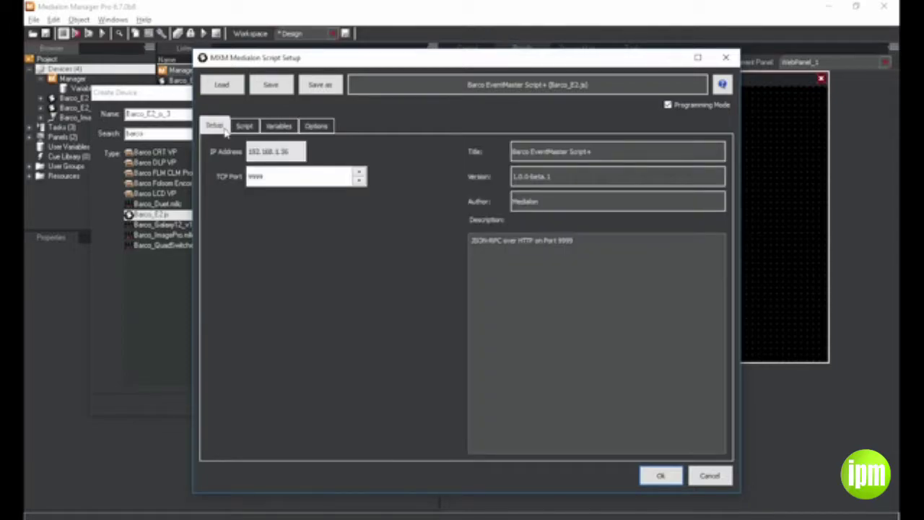
{"action": "left_click", "coordinate": [669, 106]}
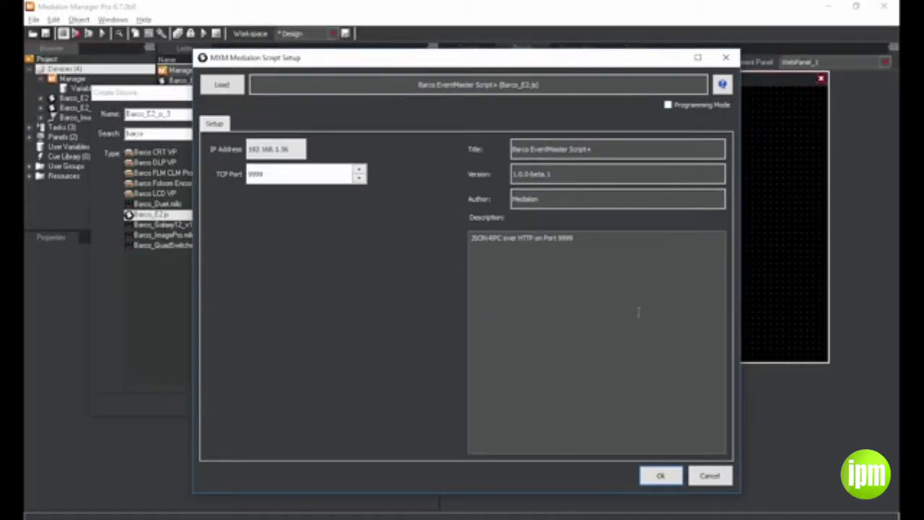
{"action": "left_click", "coordinate": [658, 477]}
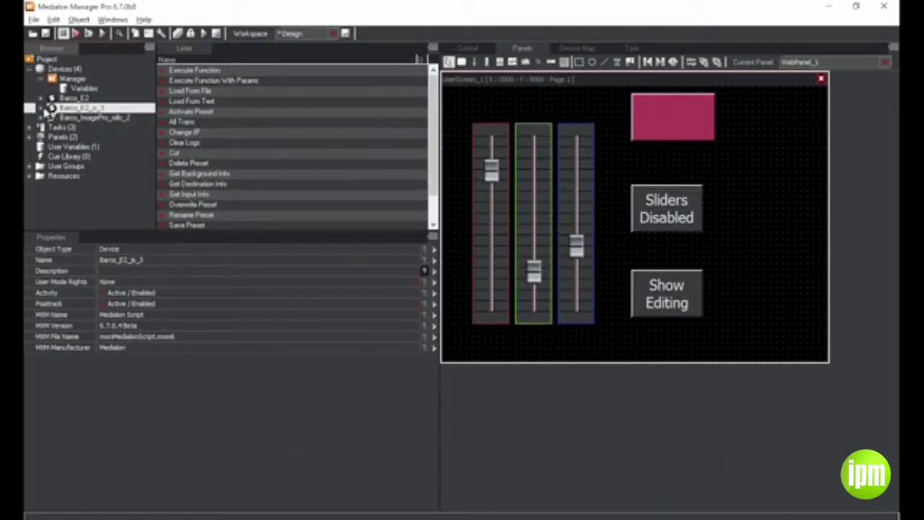
View the new Barco E2 device's variables and the parameters of its Change IP command
{"action": "left_click", "coordinate": [42, 107]}
{"action": "left_click", "coordinate": [69, 118]}
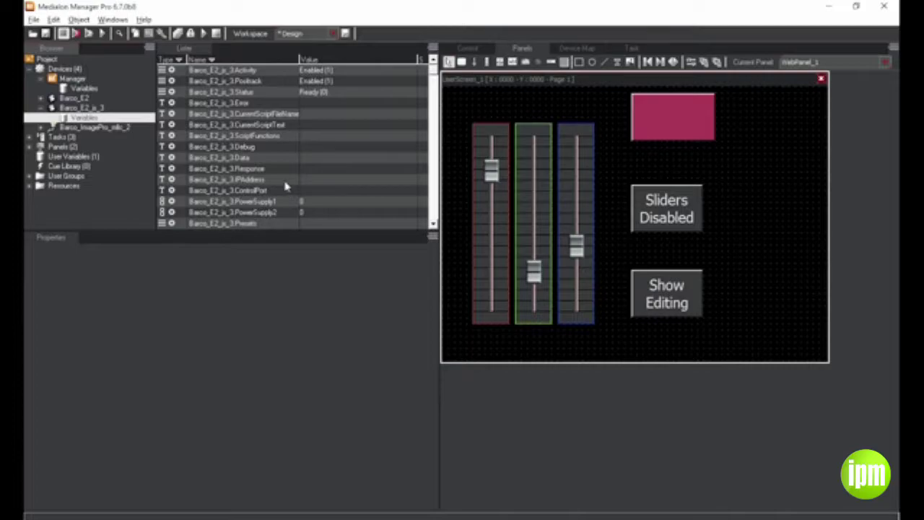
{"action": "left_click", "coordinate": [82, 109]}
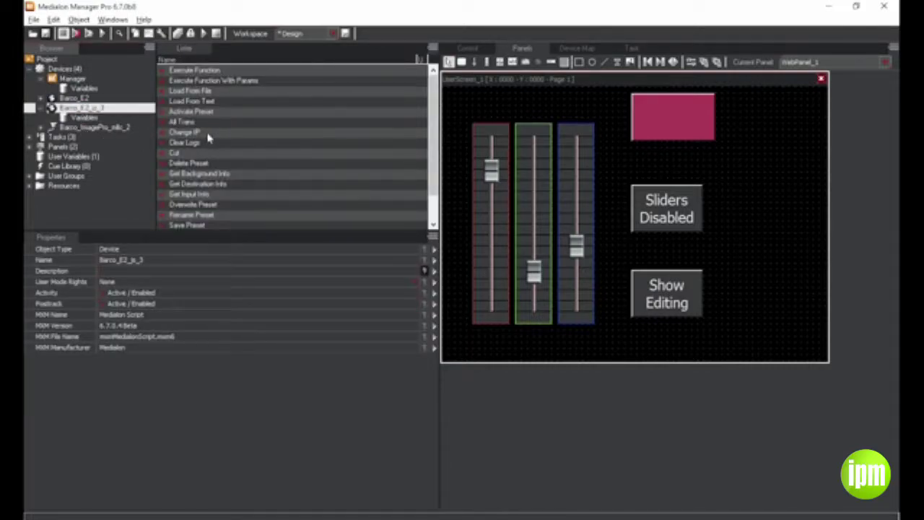
{"action": "left_click", "coordinate": [200, 135]}
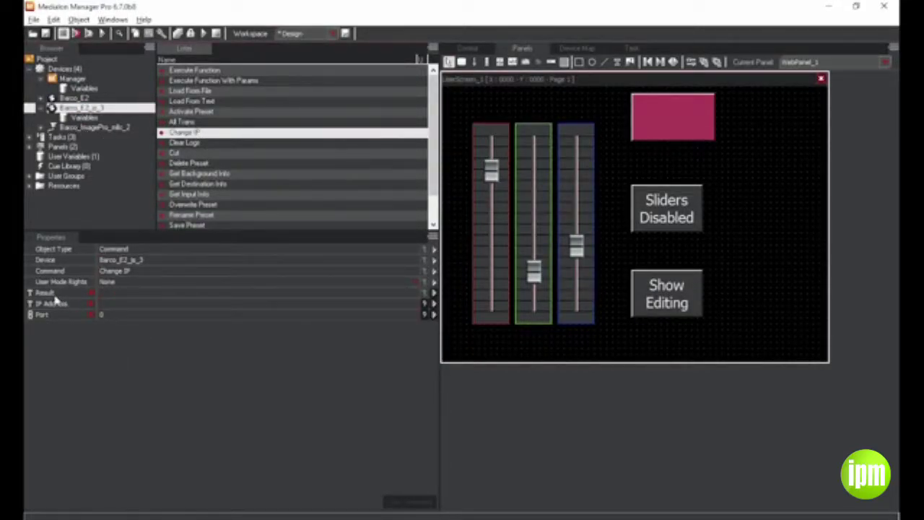
View the script functions available to the device's Execute Function command, then close the selector without choosing one
{"action": "left_click", "coordinate": [211, 71]}
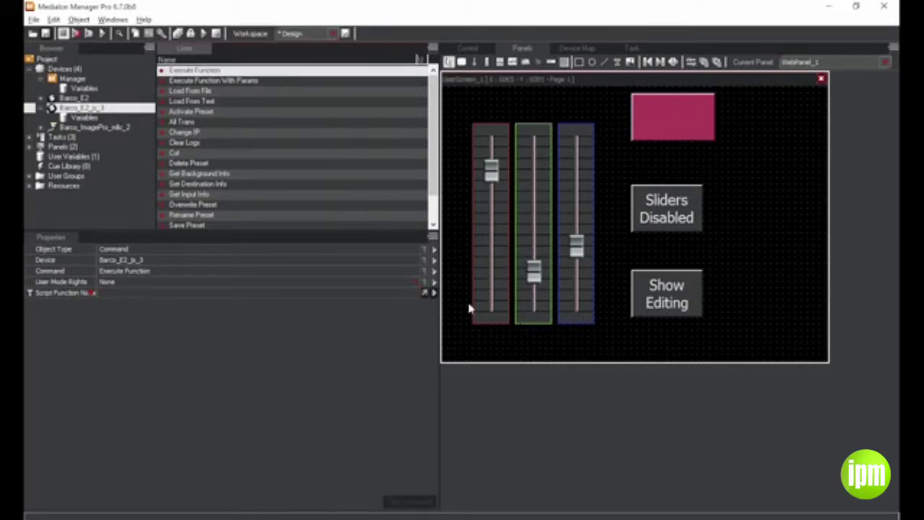
{"action": "left_click", "coordinate": [426, 293]}
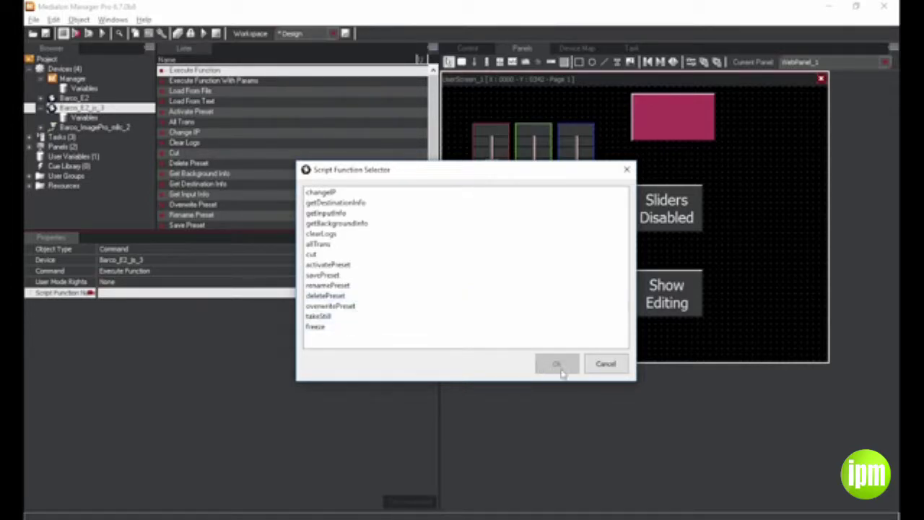
{"action": "left_click", "coordinate": [602, 367]}
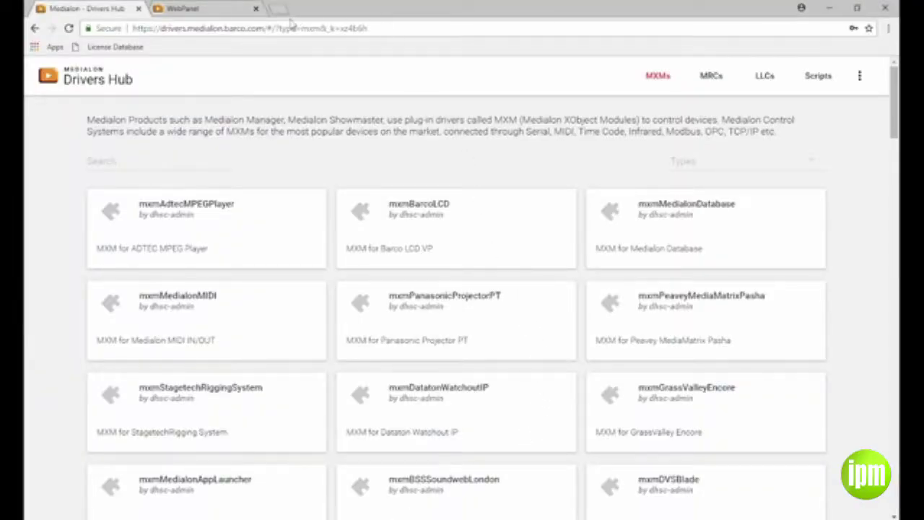
Switch to the Medialon Drivers Hub page in Chrome, highlight its web address and open the MRCs and LLCs driver categories
{"action": "left_click", "coordinate": [243, 29]}
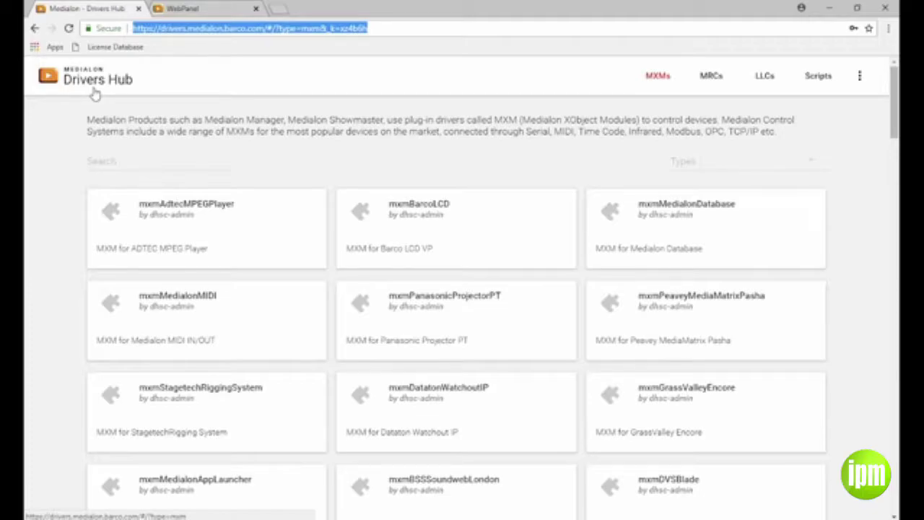
{"action": "left_click", "coordinate": [706, 87]}
{"action": "left_click", "coordinate": [763, 76]}
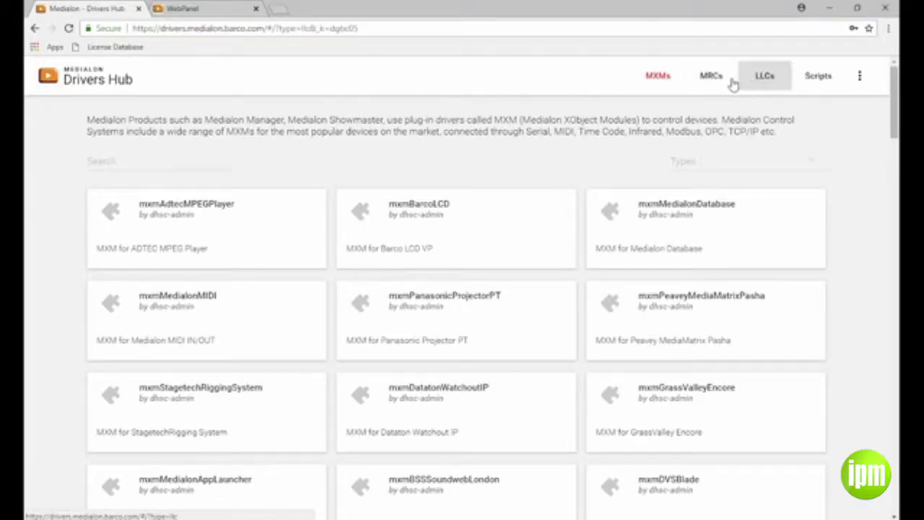